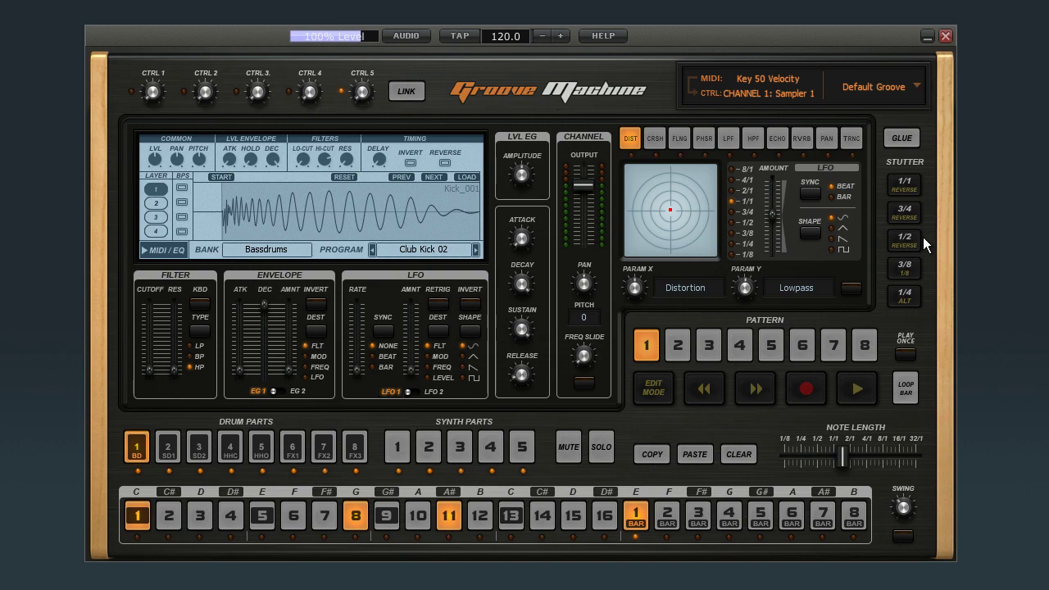
Reset the groove and give the BD kick part the Club Kick 01 sound.
click(918, 87)
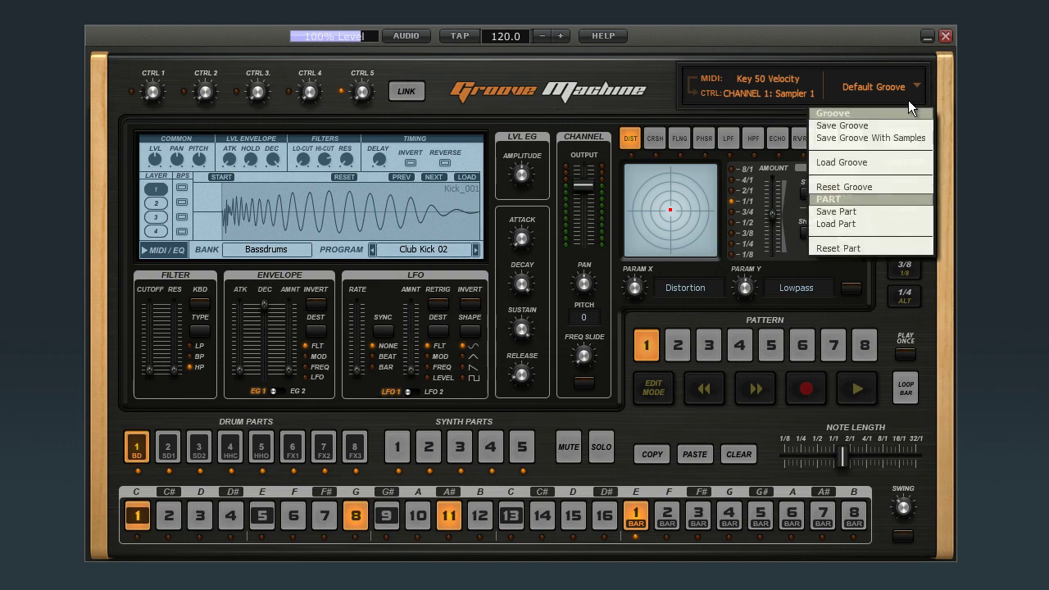
click(853, 187)
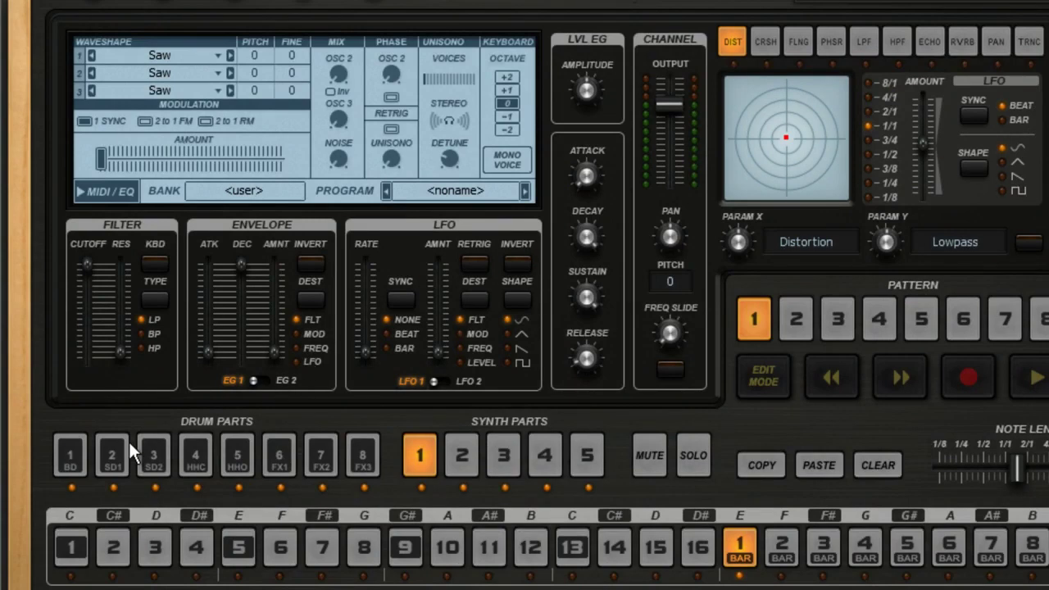
click(71, 457)
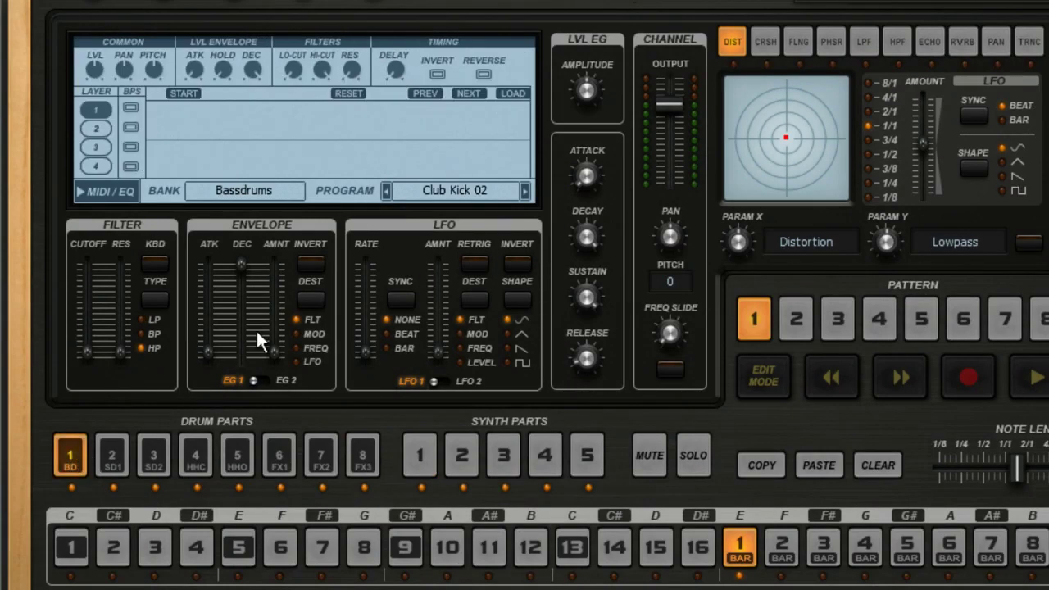
click(416, 187)
click(477, 12)
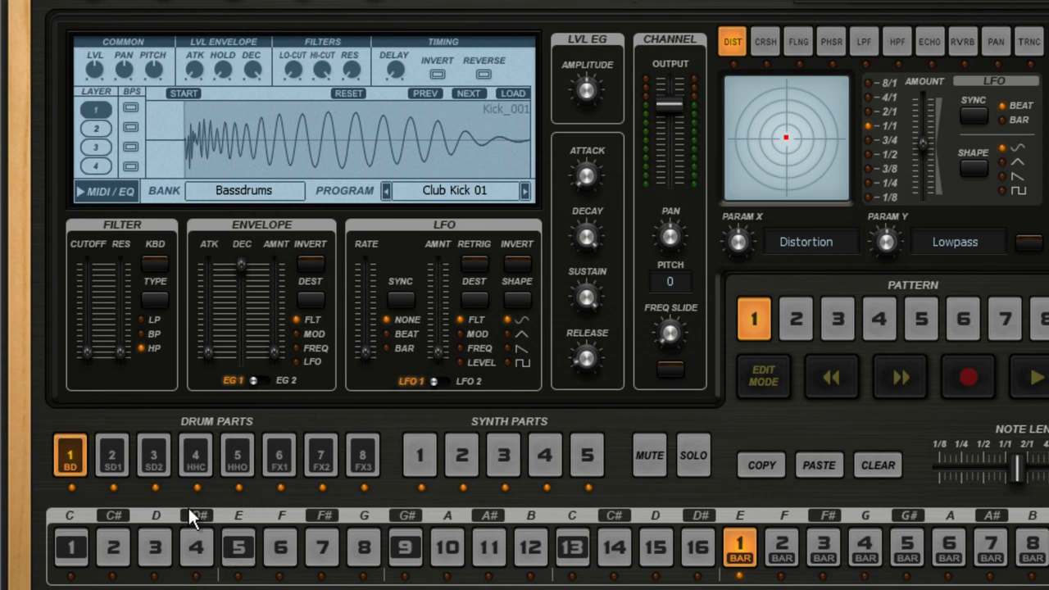
Set the SD1 snare part to Club Snare 03, then return to the BD part.
click(111, 462)
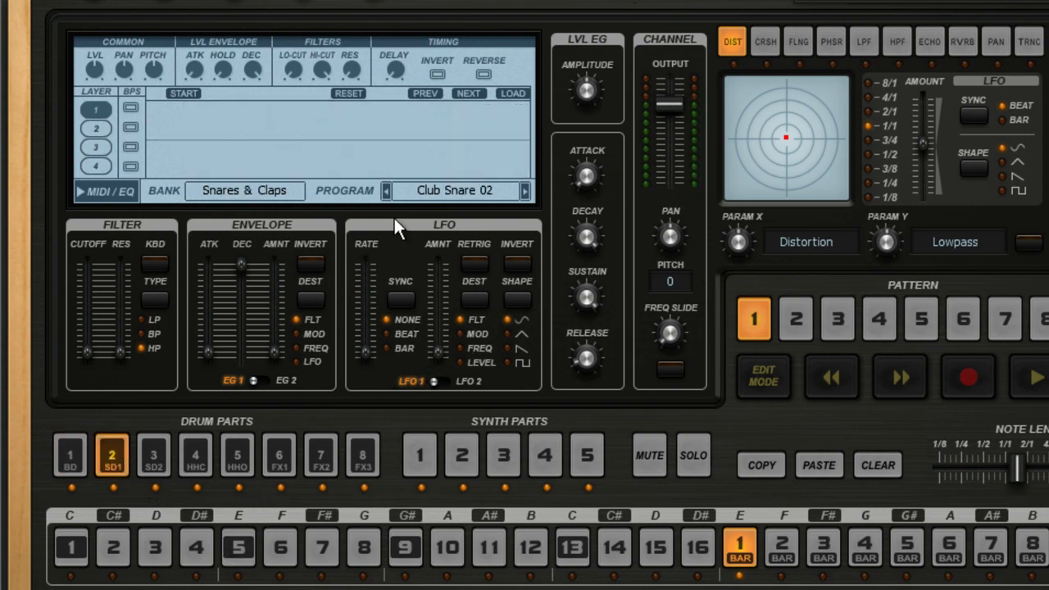
click(415, 191)
click(446, 209)
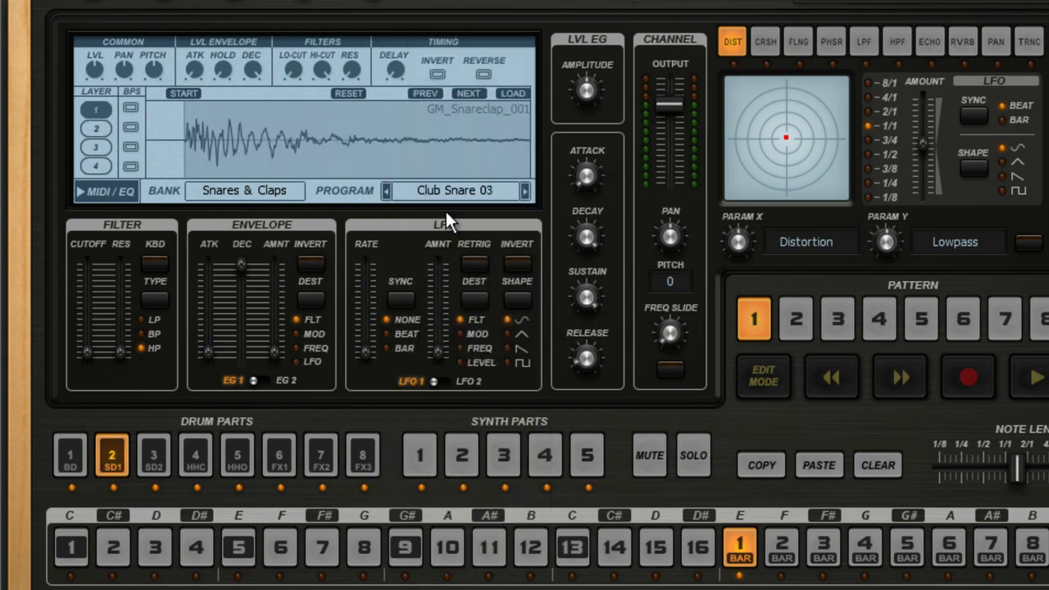
click(76, 448)
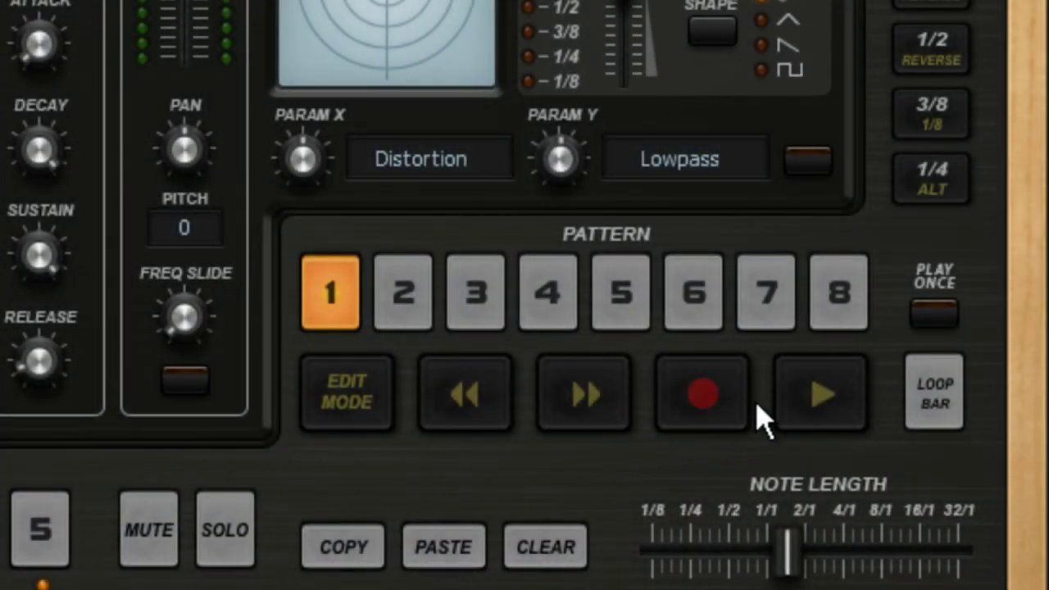
Loop-record kick hits onto steps 1 and 9 of the bass drum part, then stop playback.
click(707, 418)
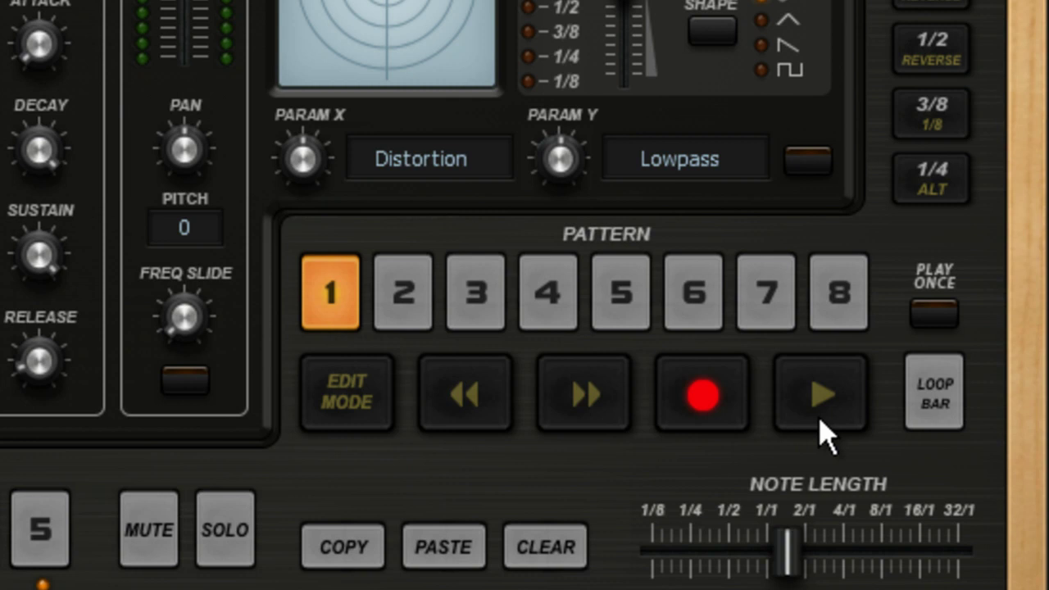
click(742, 427)
click(734, 424)
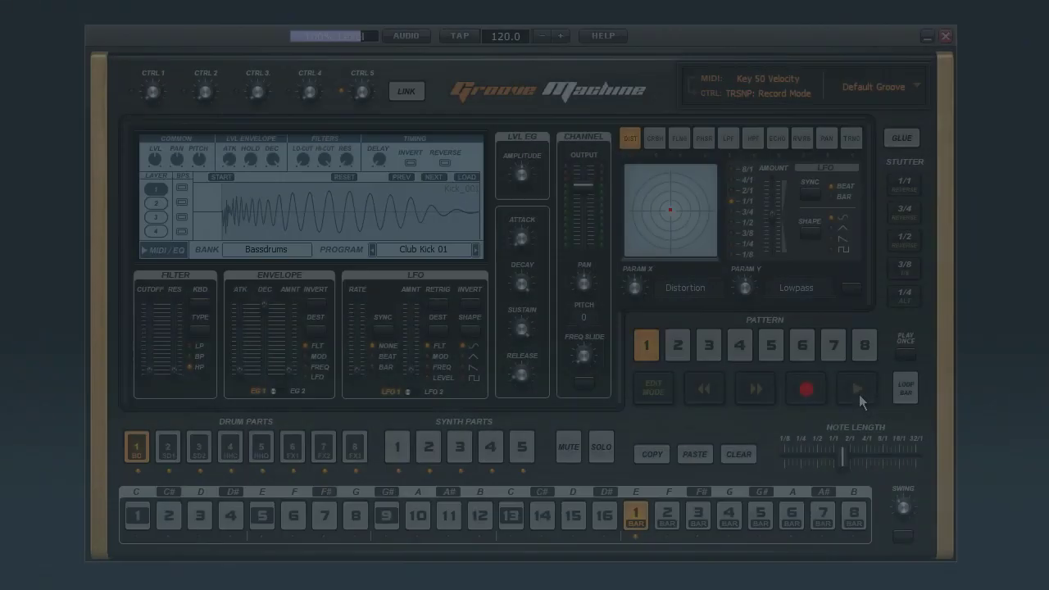
click(824, 401)
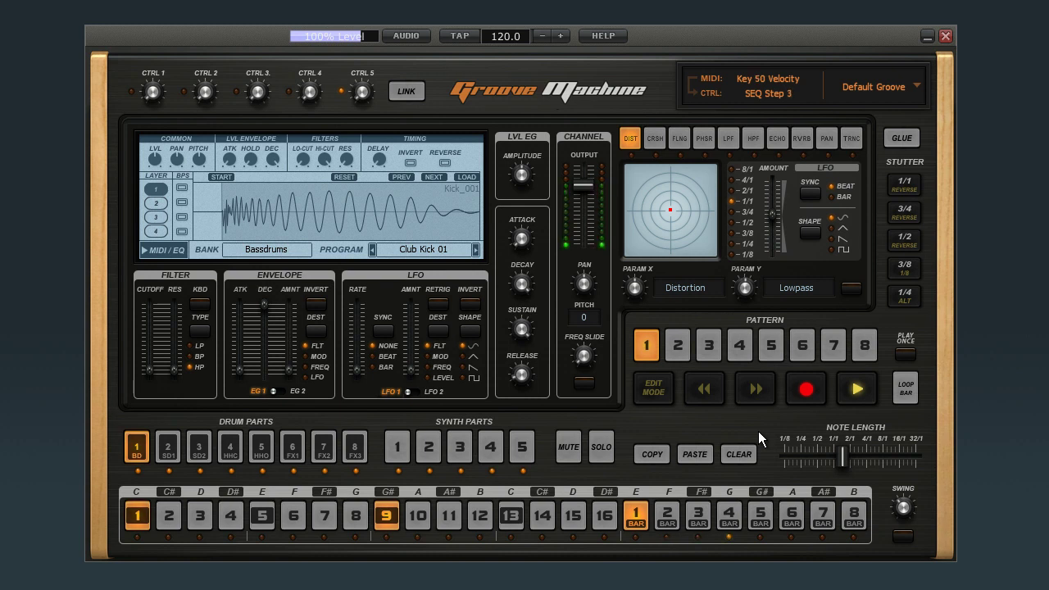
click(861, 390)
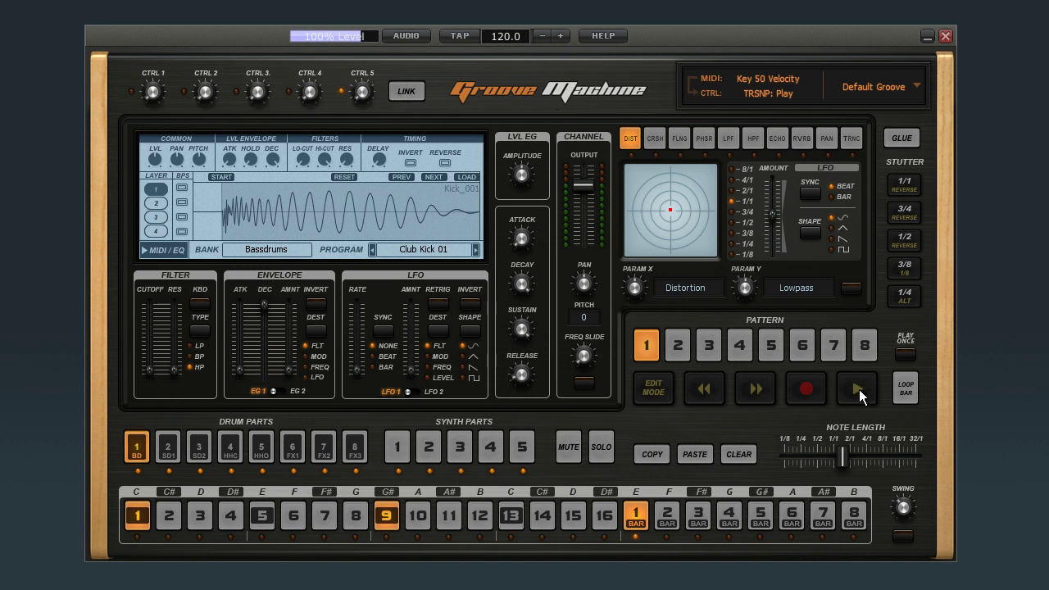
Record two snare hits with the D key onto SD1 steps 5 and 11, then stop.
click(168, 449)
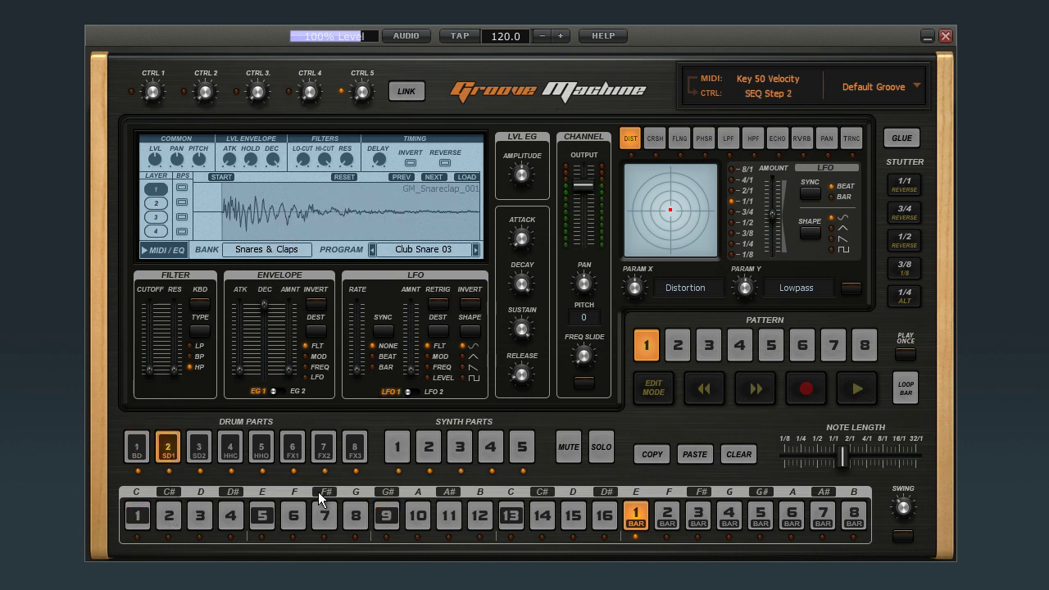
click(824, 398)
click(858, 393)
key(d)
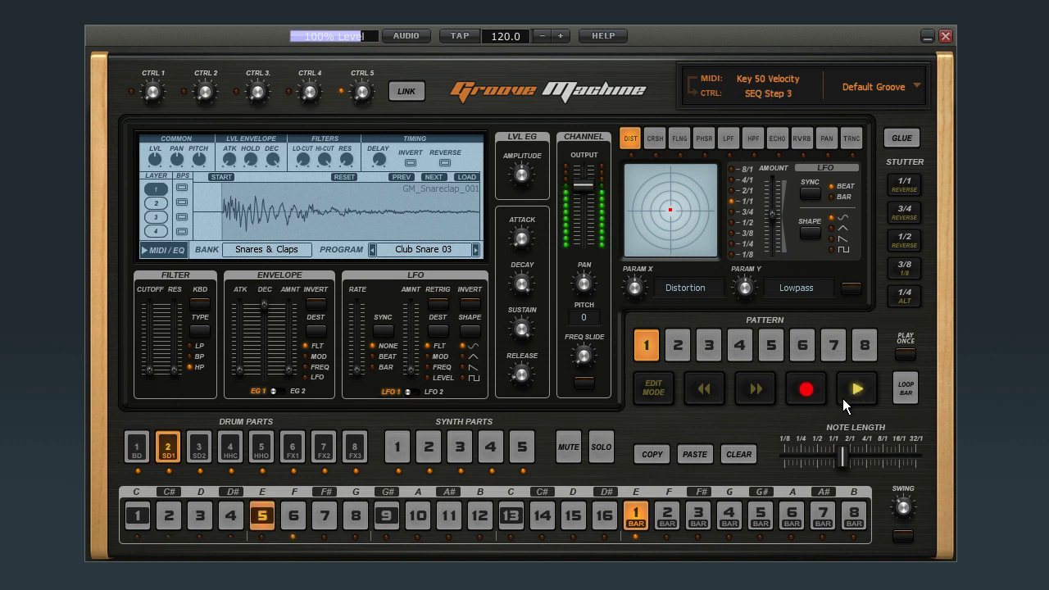
key(d)
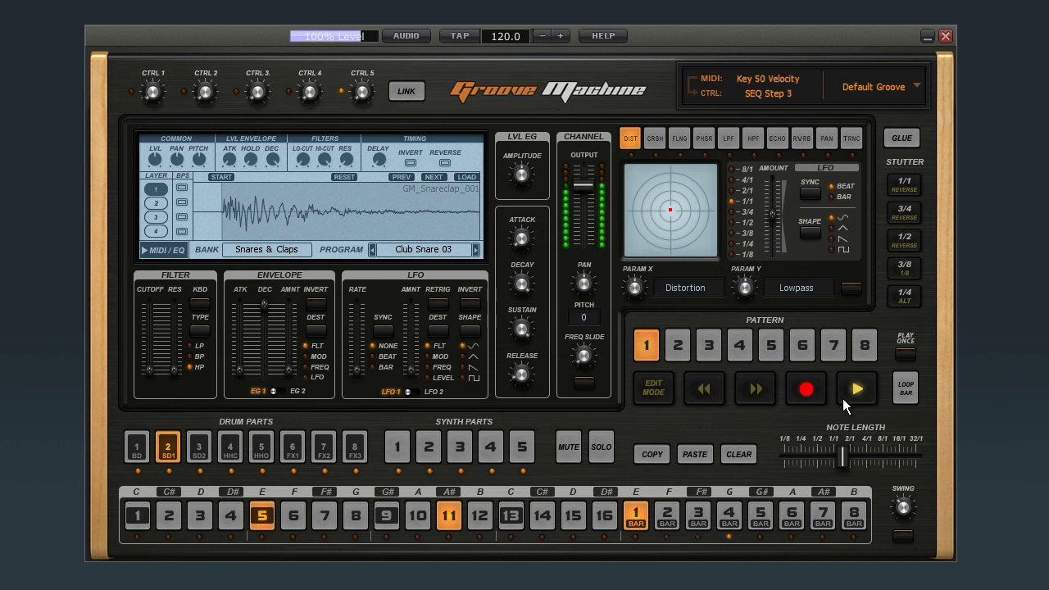
click(843, 398)
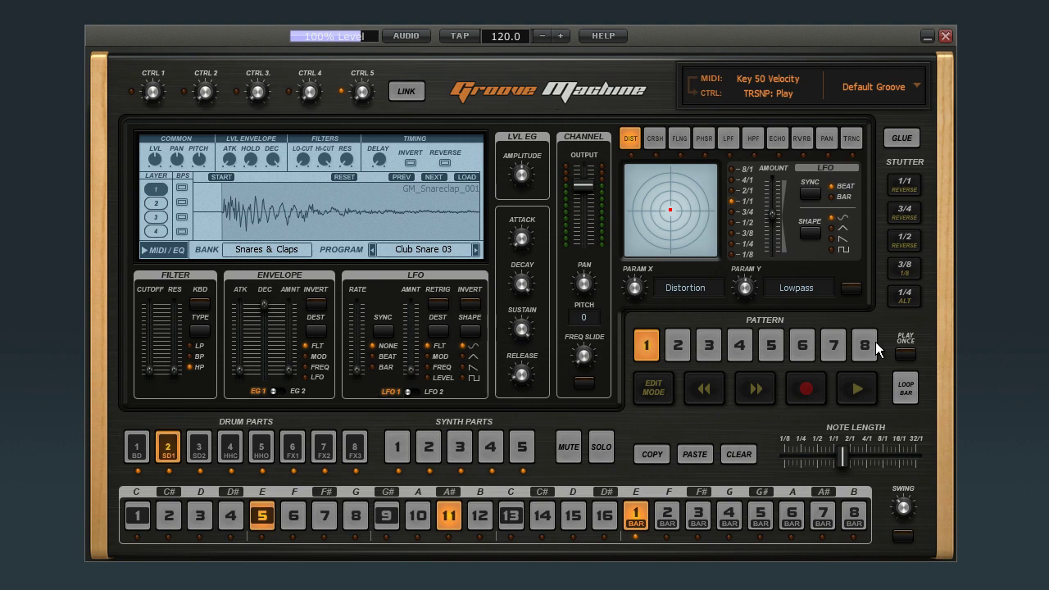
Delete one bass drum hit in the eight-bar sequence editor and close it.
click(387, 510)
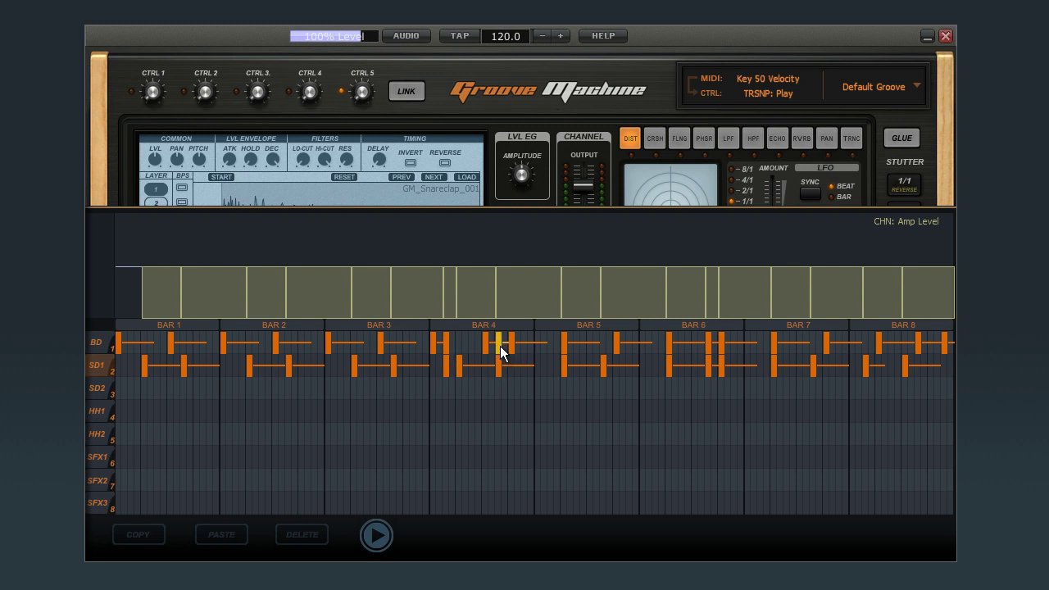
click(710, 345)
click(527, 112)
Load Closed Hihat 02 from the Cymbals bank onto drum part 4.
click(168, 446)
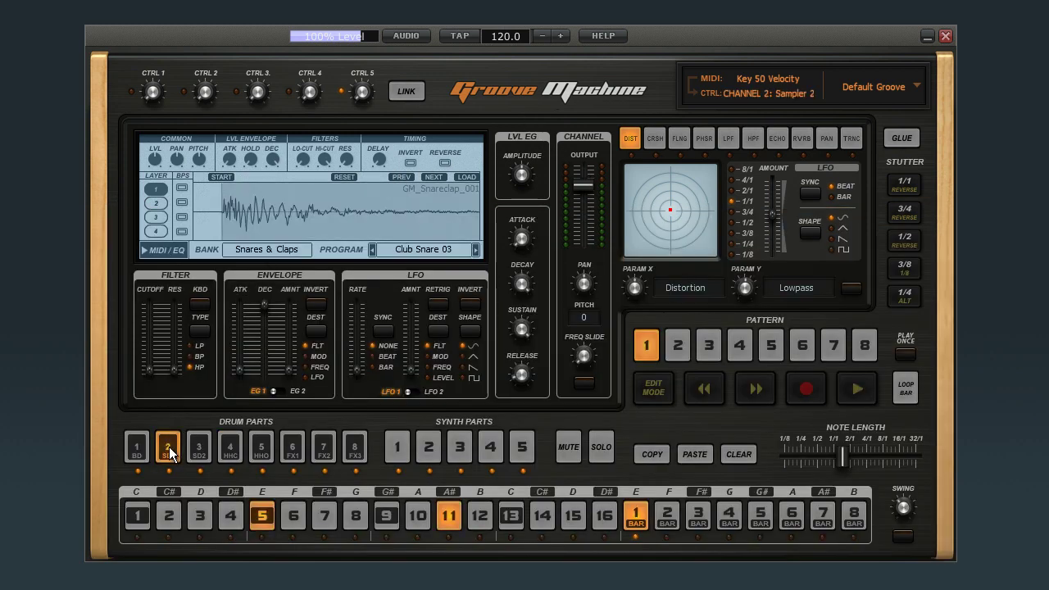
click(232, 450)
click(266, 249)
click(271, 280)
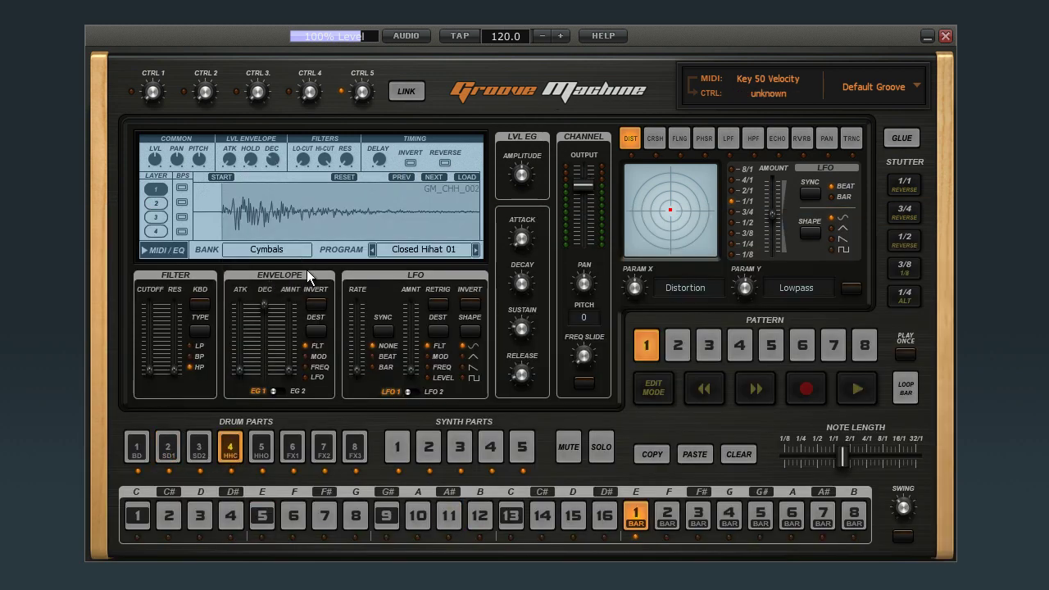
click(410, 249)
click(420, 134)
Paint closed hi-hat hits along the HH1 row through bars 1–2.
click(299, 521)
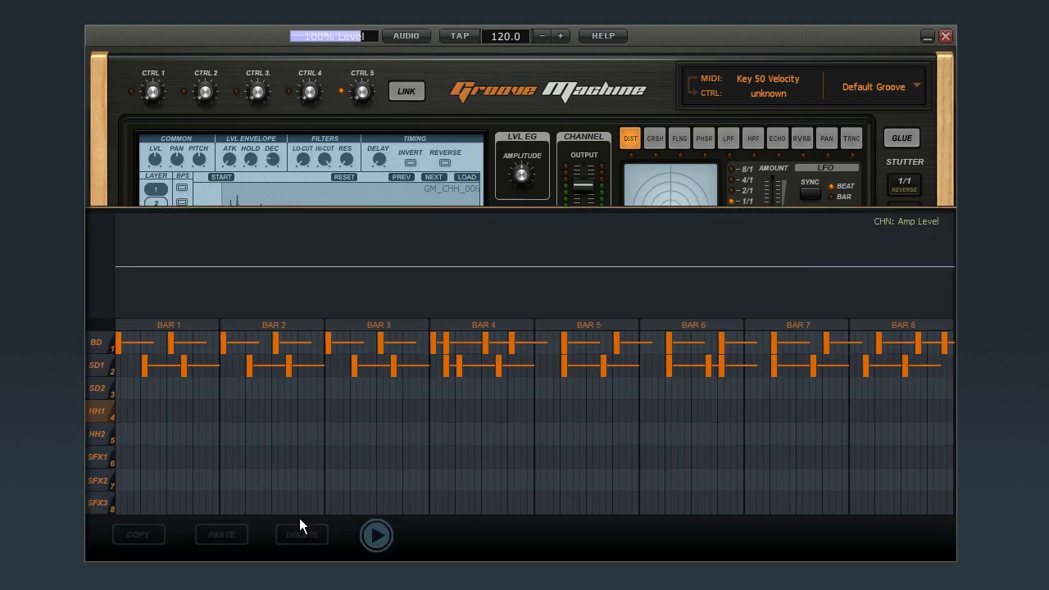
drag(129, 410, 325, 412)
click(164, 325)
click(379, 325)
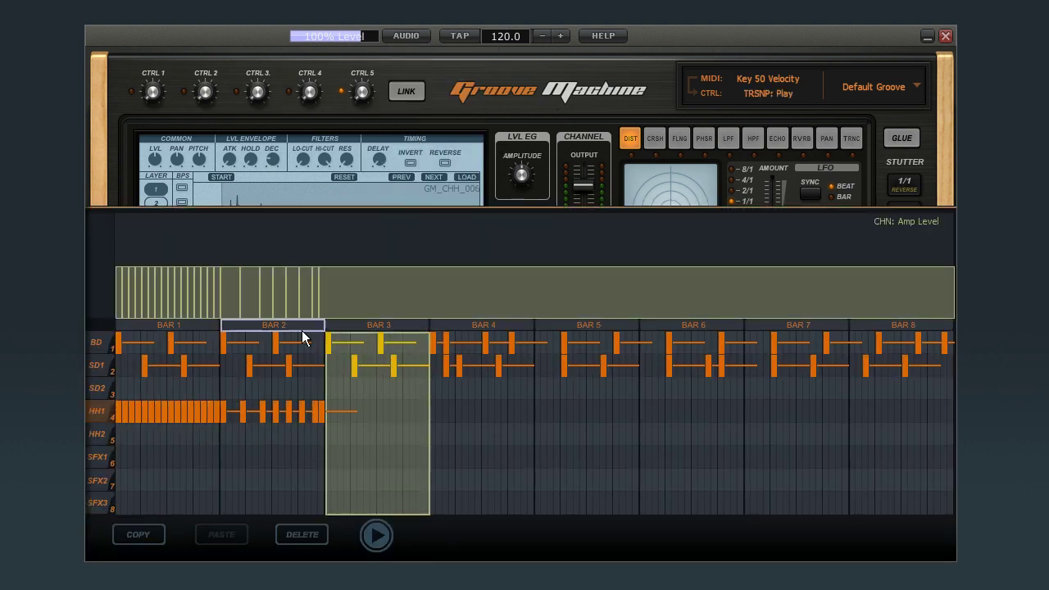
Copy bar 1 into bar 3 and bar 2 into bar 4.
click(156, 325)
click(139, 532)
click(353, 327)
click(223, 535)
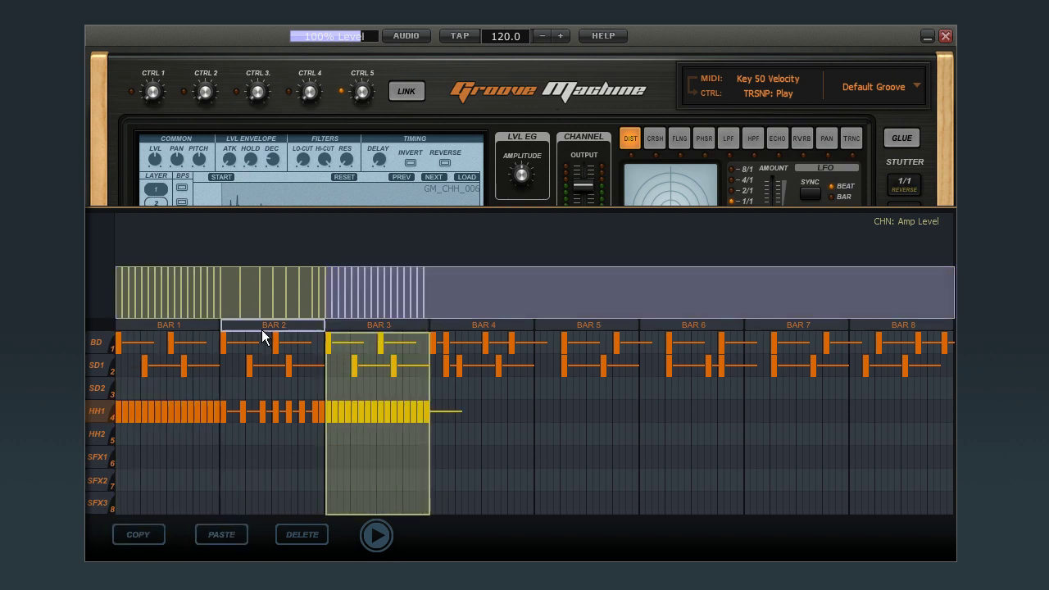
click(262, 329)
click(141, 533)
click(435, 369)
click(232, 534)
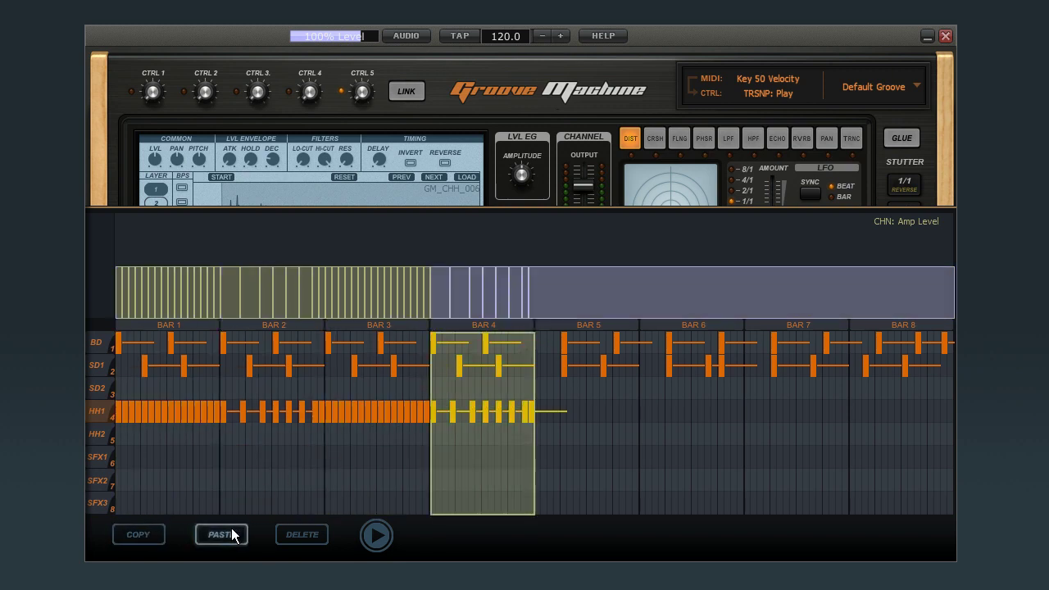
Switch to synth part 1 and raise its OSC 2 mix to 53%.
click(741, 416)
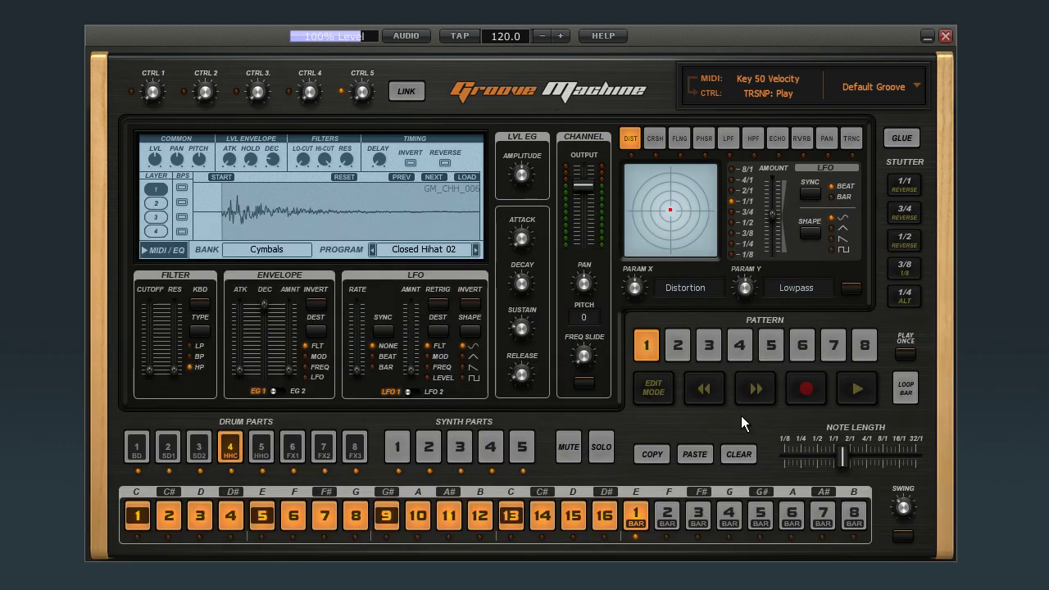
click(396, 449)
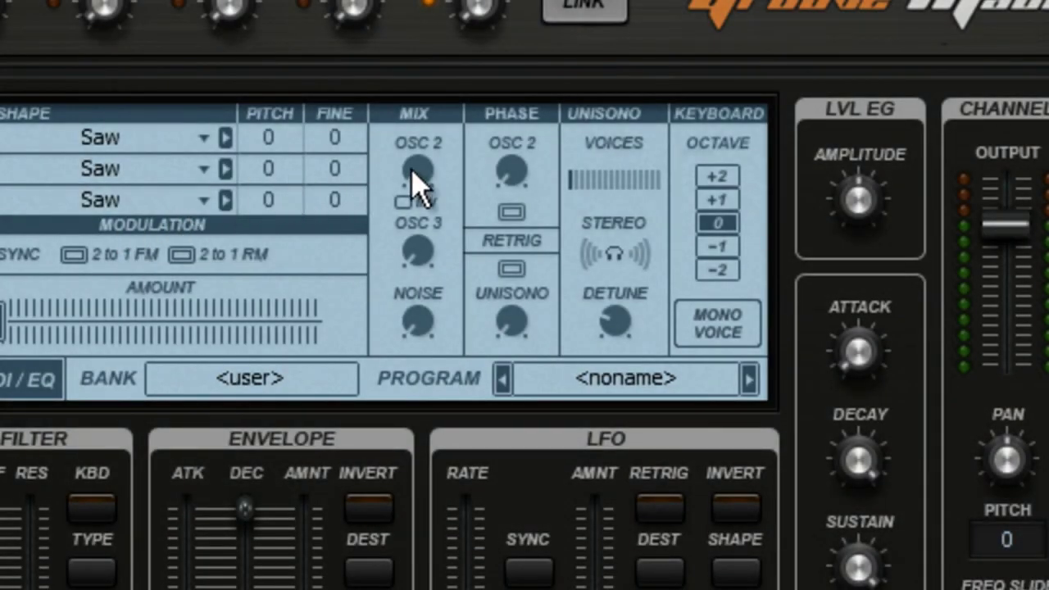
mouse_move(420, 180)
drag(419, 181, 400, 4)
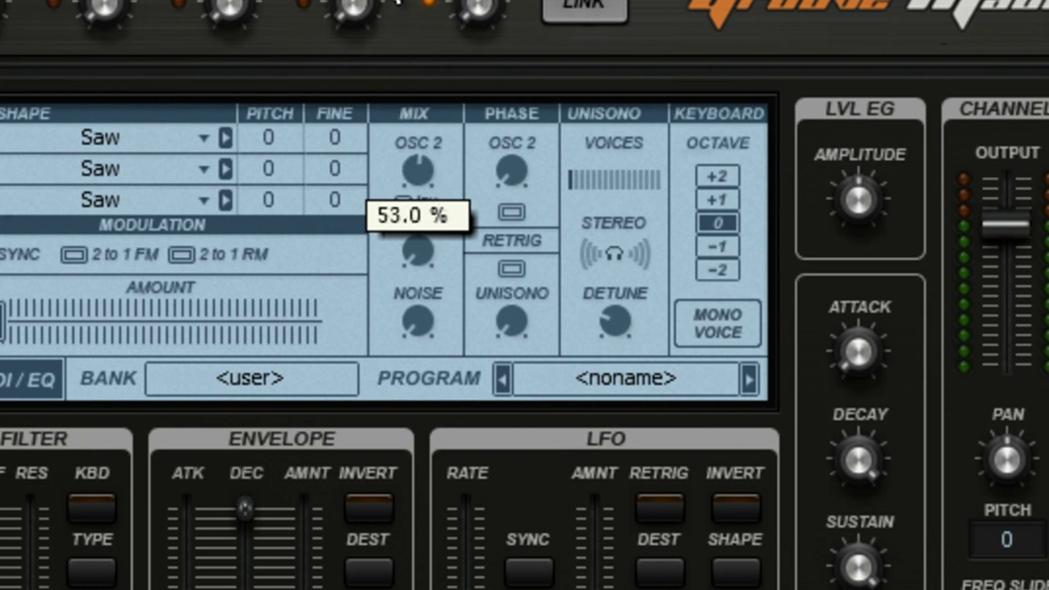
Set OSC 2 phase to 44%, unison voices from 2 to 7, and octave −1.
mouse_move(504, 152)
drag(504, 152, 484, 16)
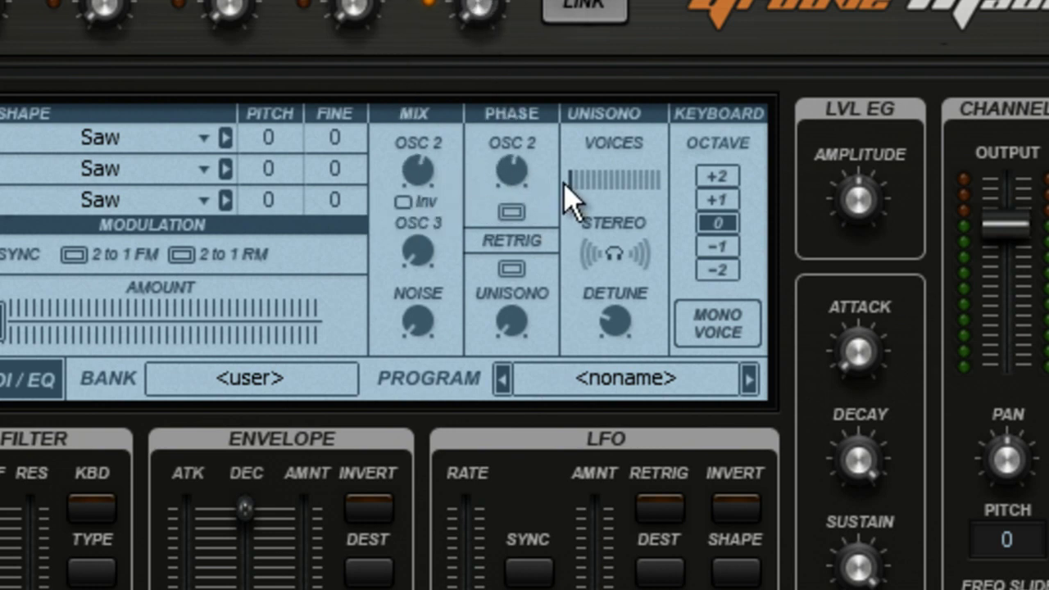
drag(628, 153, 695, 37)
click(721, 246)
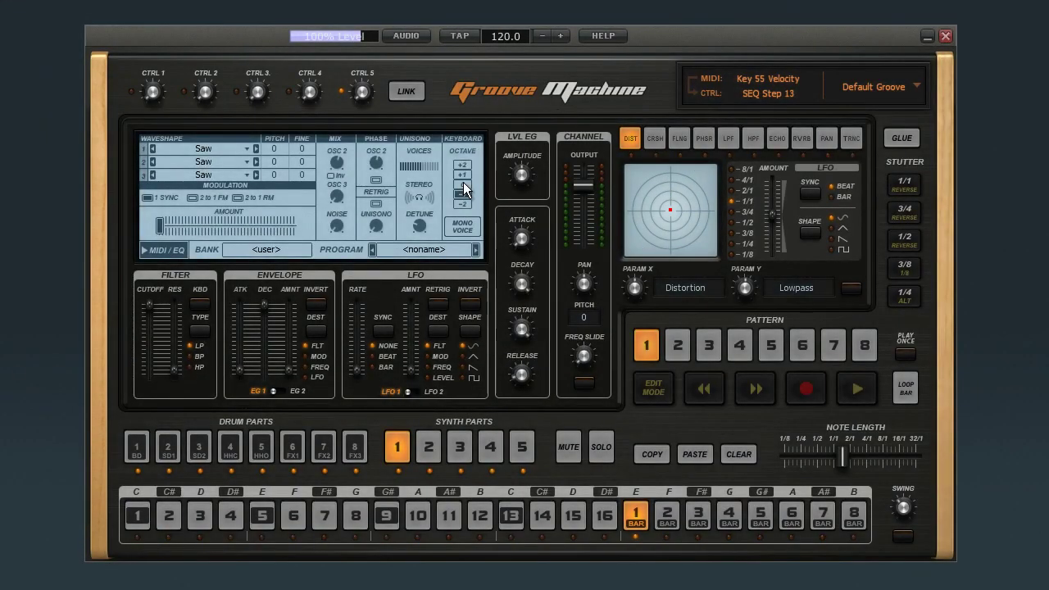
Arm recording on synth part 1, play a keyboard performance over the loop, then stop.
click(391, 451)
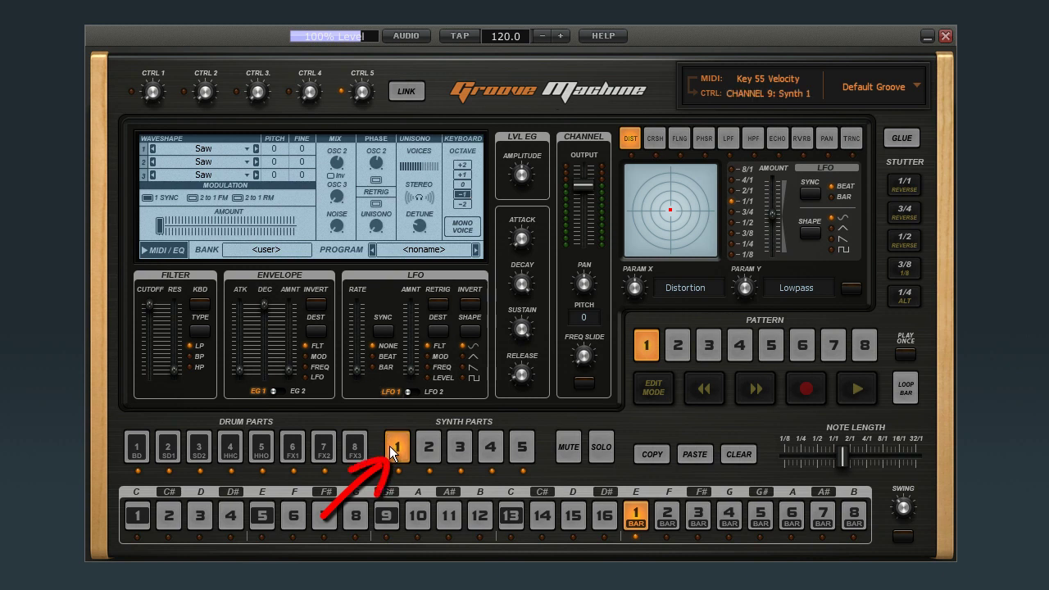
click(805, 396)
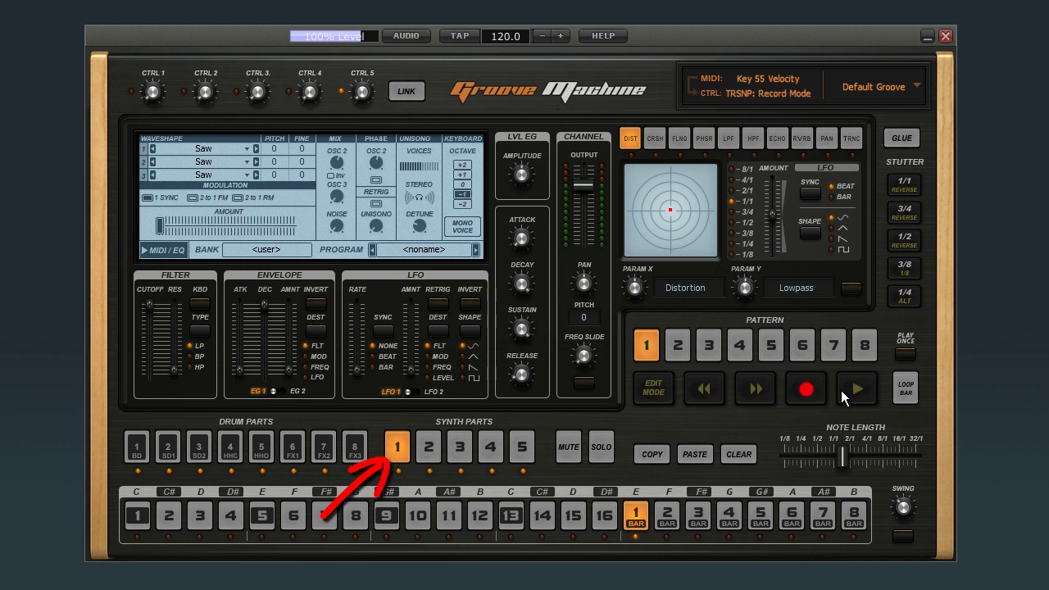
click(848, 391)
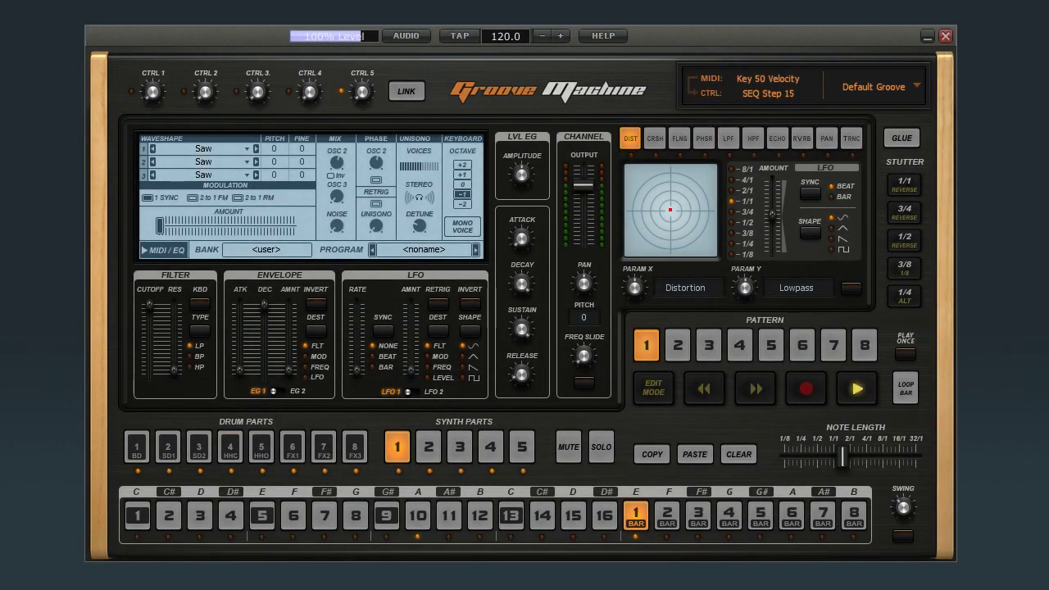
click(859, 387)
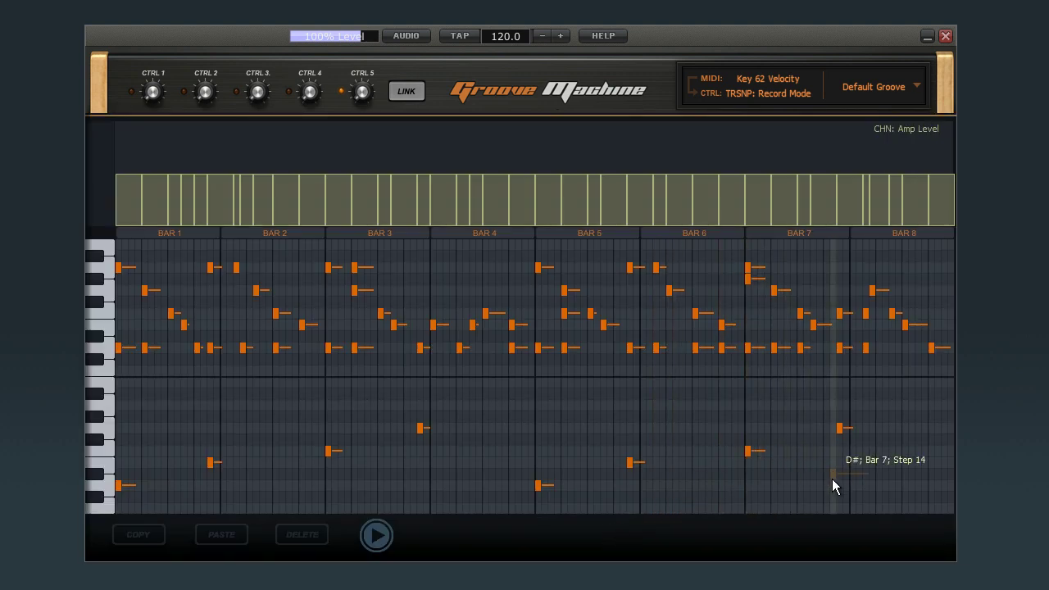
Delete bar 7's two low notes and bar 3's notes, and draw a falling amp ramp over bars 4–7.
drag(818, 451, 743, 423)
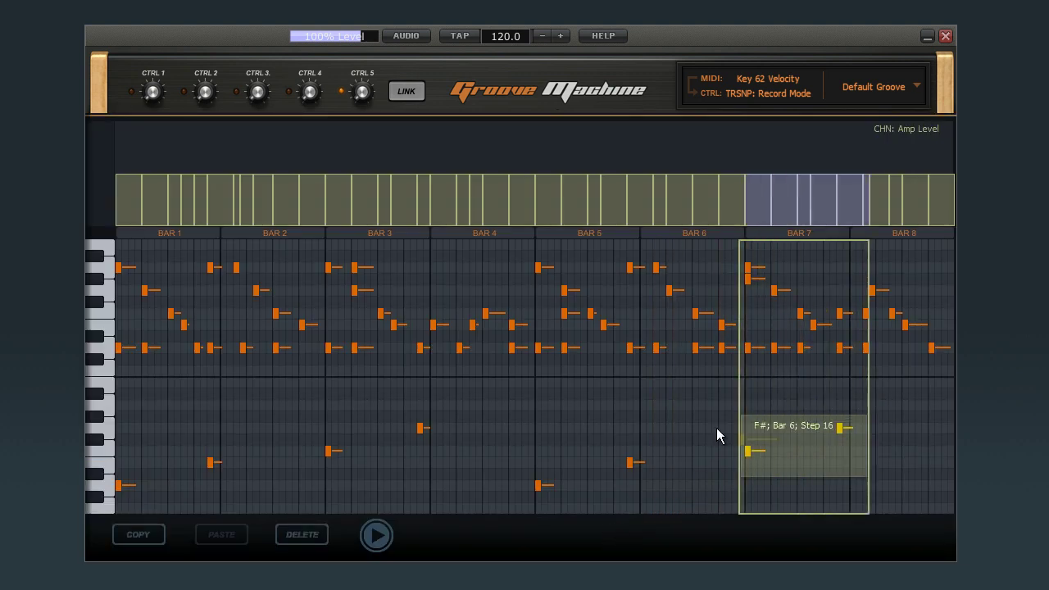
click(311, 533)
drag(410, 447, 309, 279)
click(291, 539)
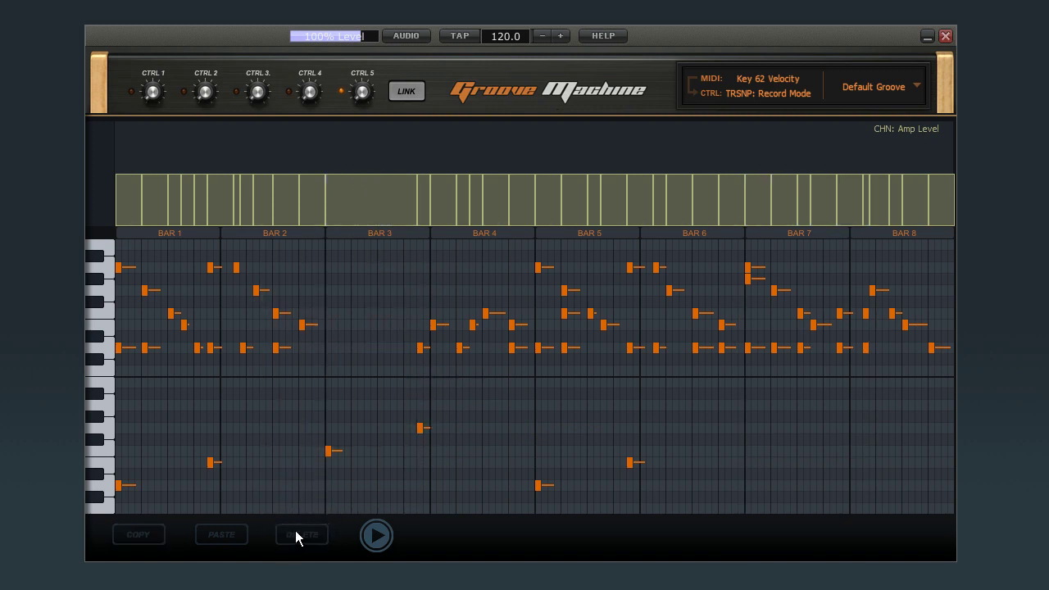
mouse_move(430, 187)
mouse_down()
mouse_move(631, 204)
mouse_move(886, 218)
mouse_up()
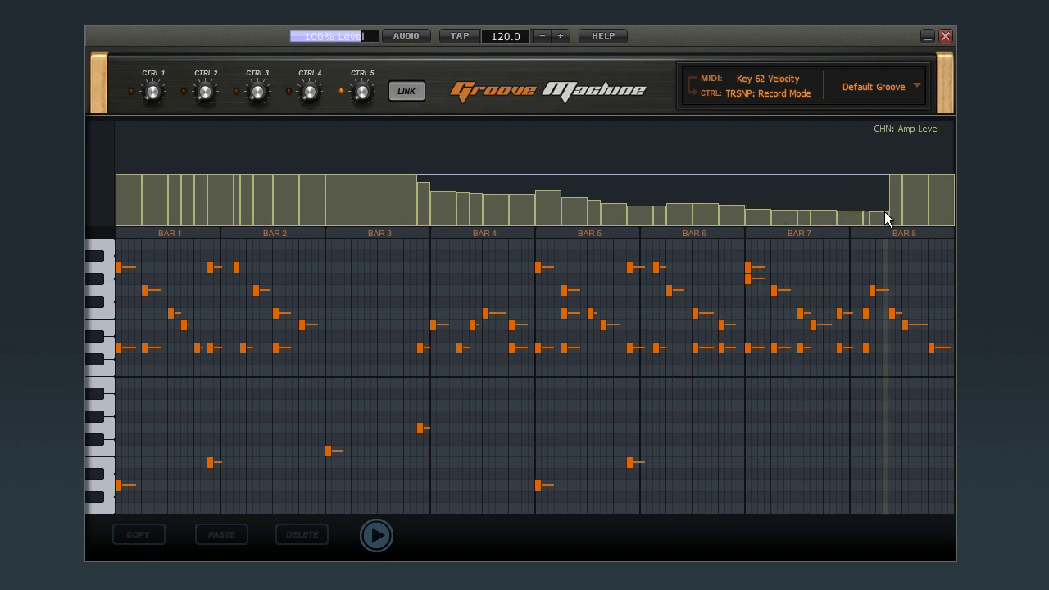
click(528, 91)
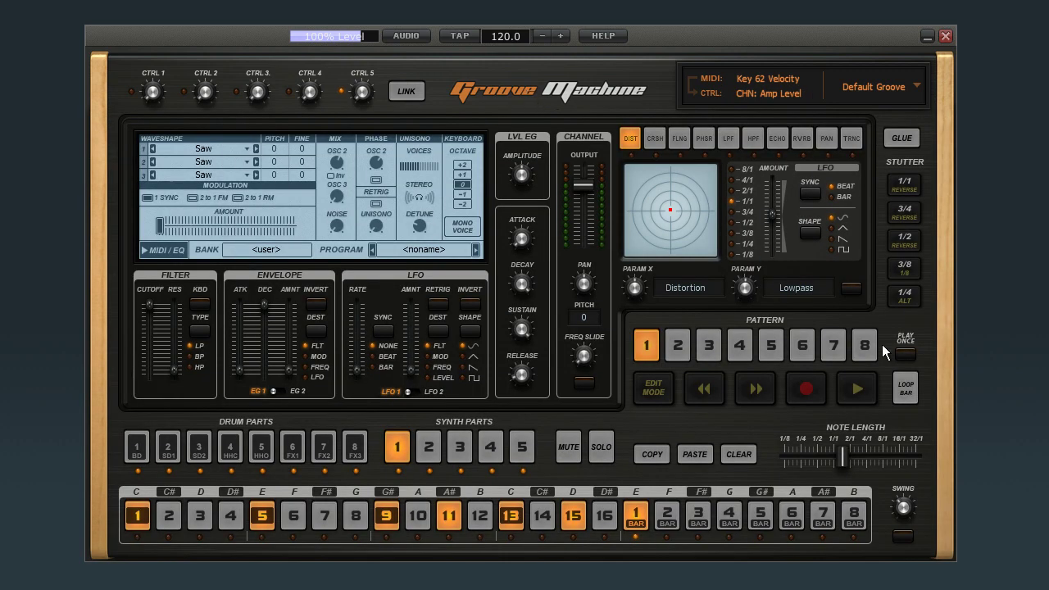